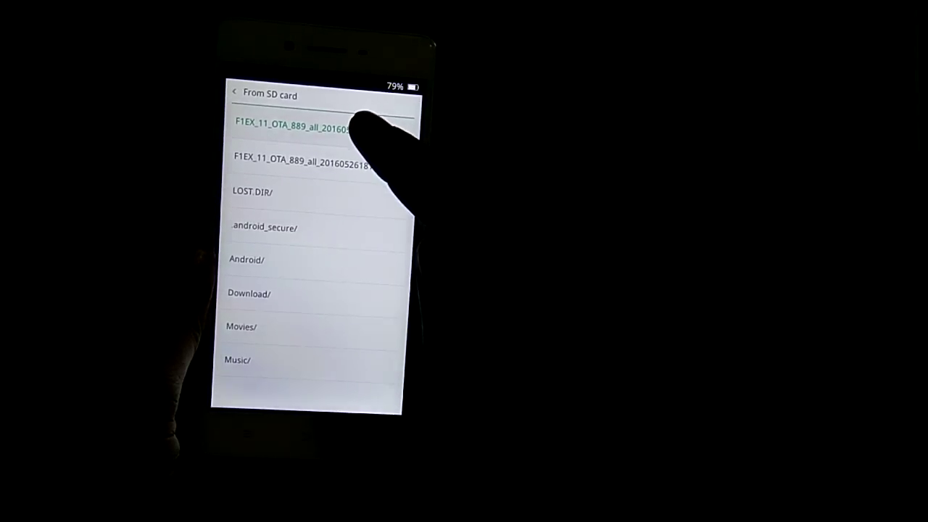
Step: Install the first F1EX OTA zip package from the SD card, confirming the Update warning
{"action": "left_click", "coordinate": [359, 127]}
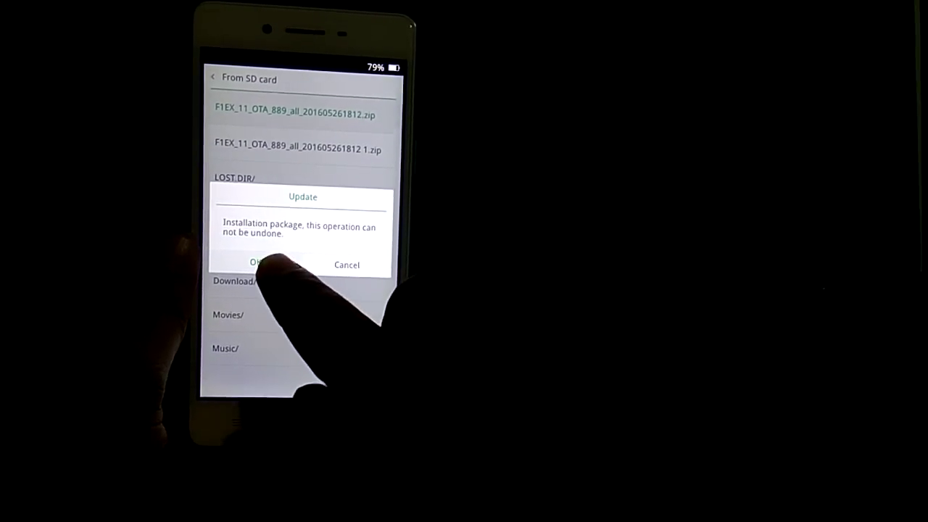
{"action": "left_click", "coordinate": [260, 263]}
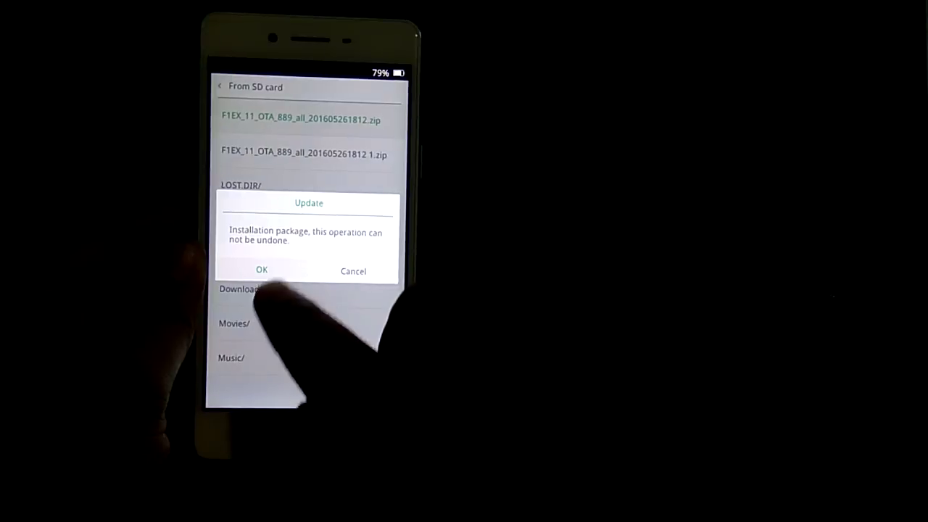
{"action": "left_click", "coordinate": [254, 269]}
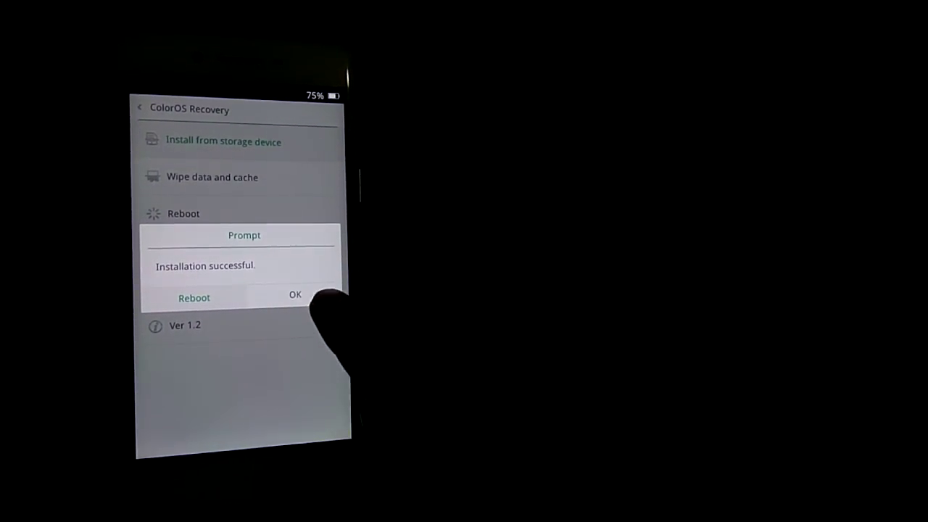
Step: Dismiss the Installation successful message and reboot the phone into the new system
{"action": "left_click", "coordinate": [295, 294]}
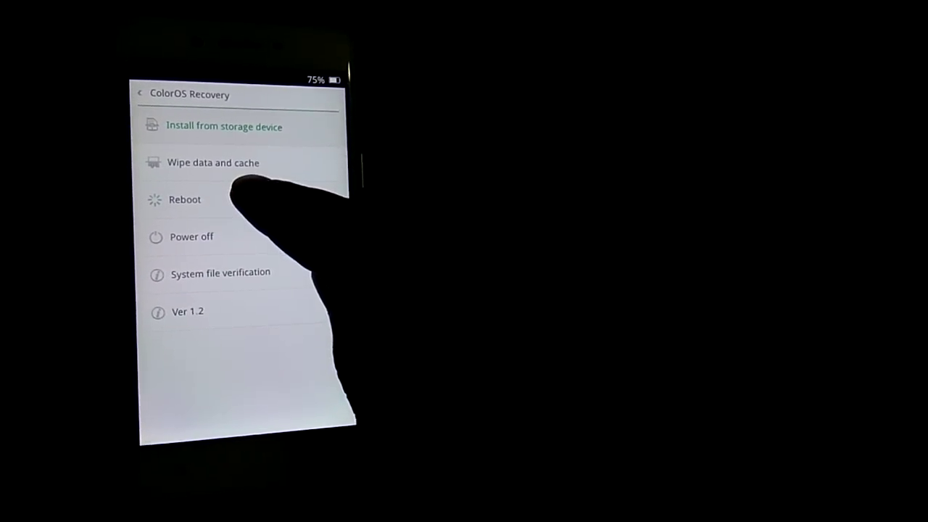
{"action": "left_click", "coordinate": [217, 199]}
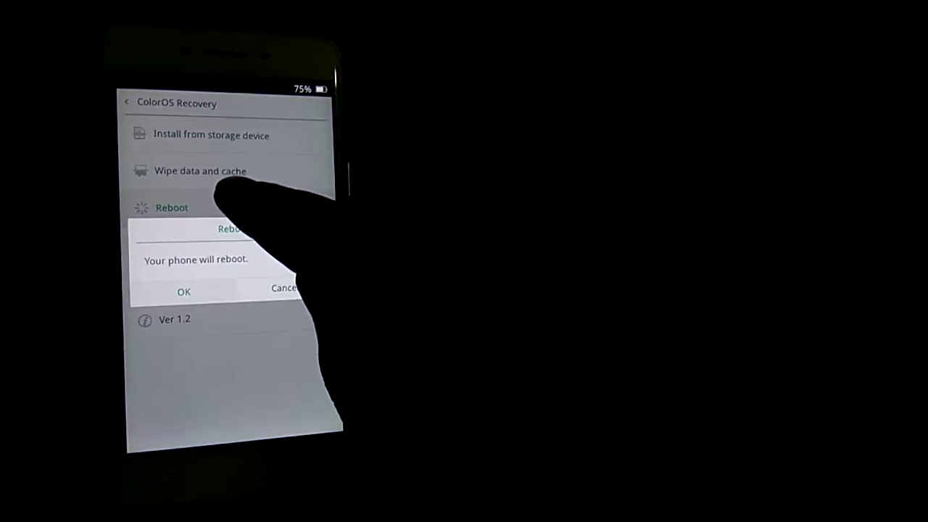
{"action": "left_click", "coordinate": [284, 288]}
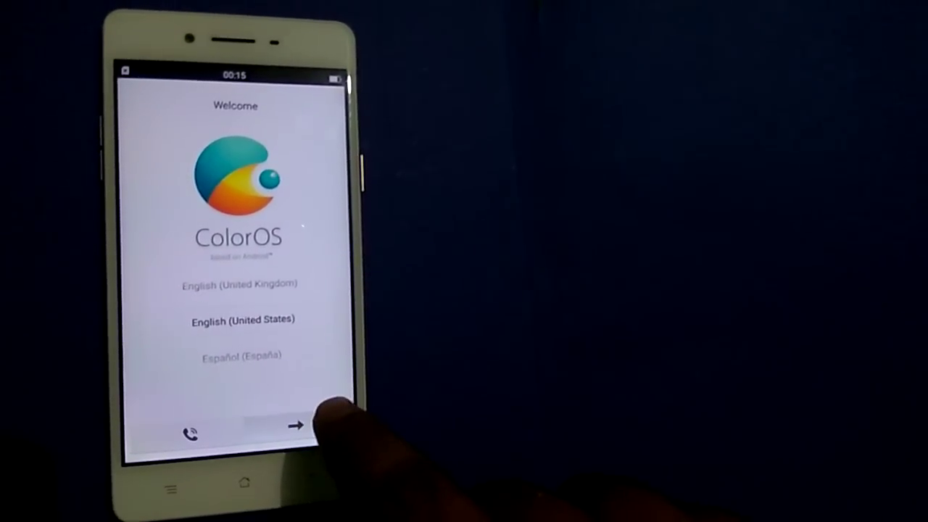
Step: Finish the setup wizard with India as region, accepting Privacy and user experience screens
{"action": "left_click", "coordinate": [305, 427]}
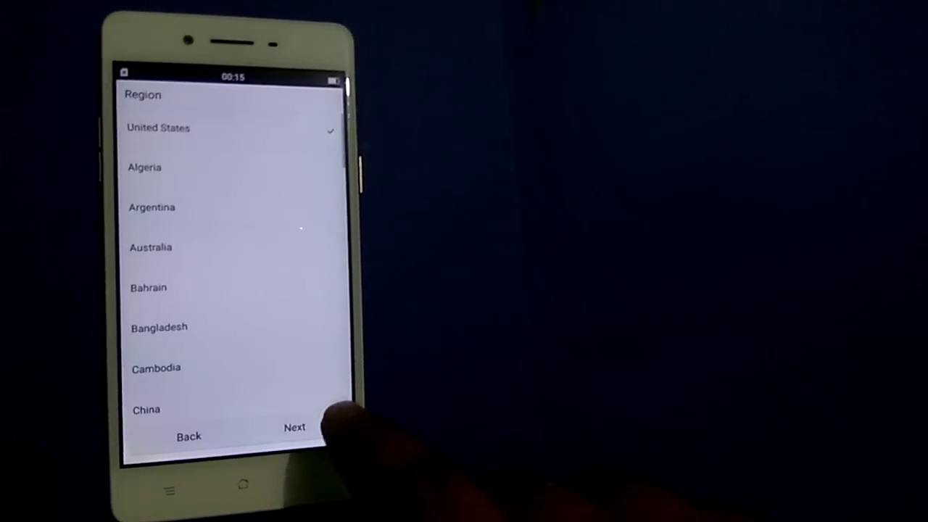
{"action": "scroll", "coordinate": [232, 290], "scroll_direction": "down", "scroll_amount": 5}
{"action": "scroll", "coordinate": [232, 290], "scroll_direction": "down", "scroll_amount": 5}
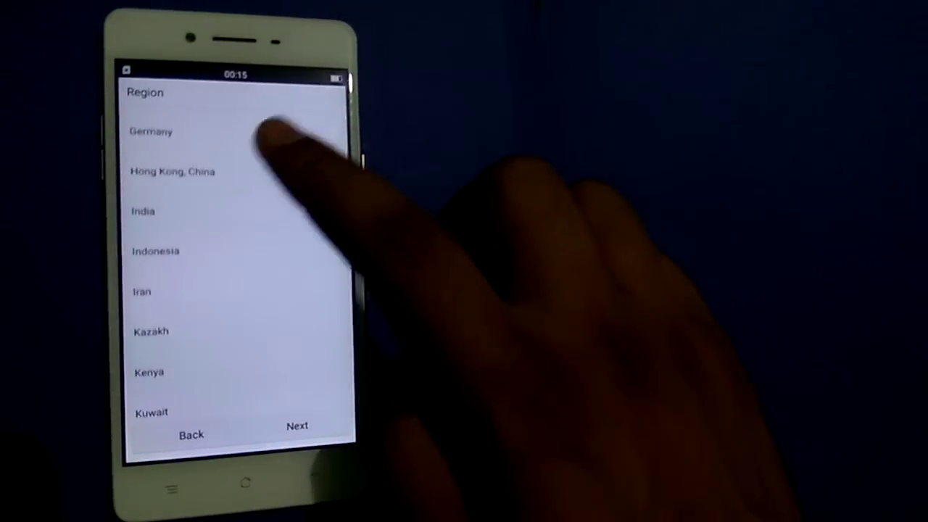
{"action": "left_click", "coordinate": [290, 211]}
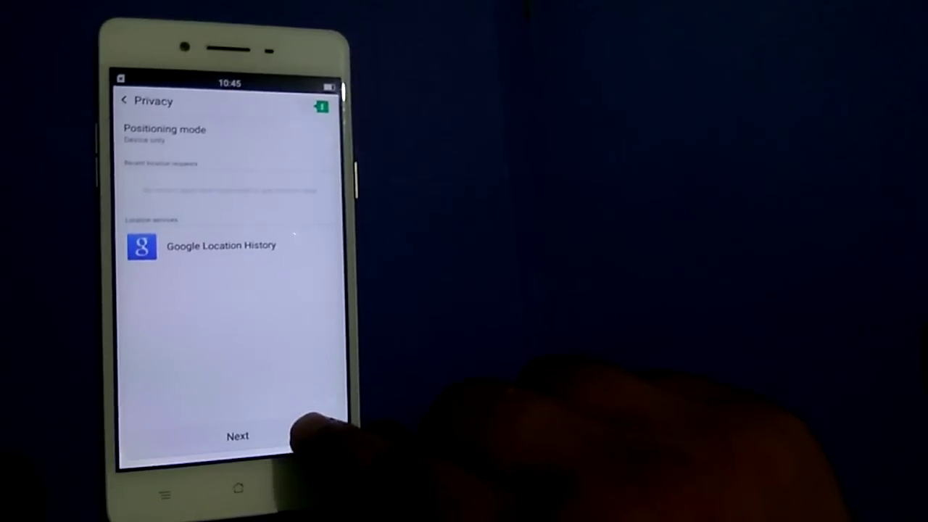
{"action": "left_click", "coordinate": [312, 431]}
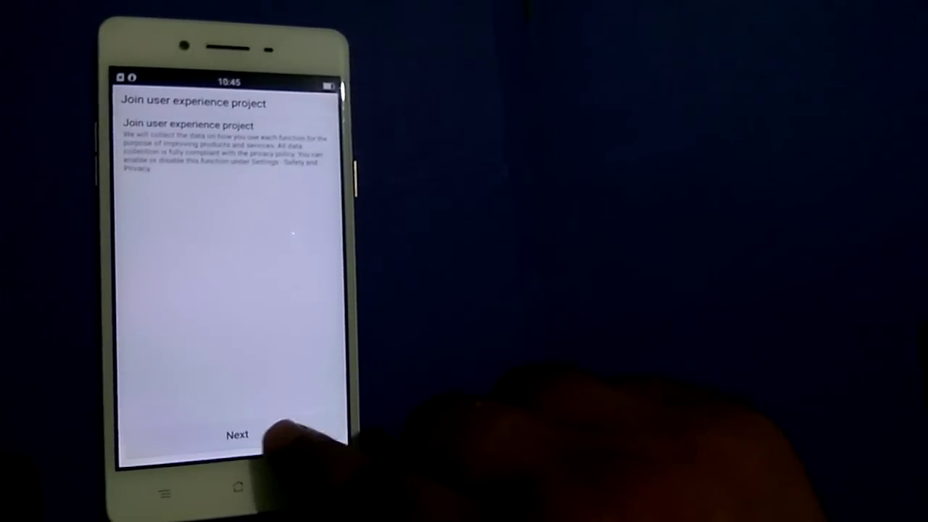
{"action": "left_click", "coordinate": [304, 435]}
{"action": "left_click", "coordinate": [239, 433]}
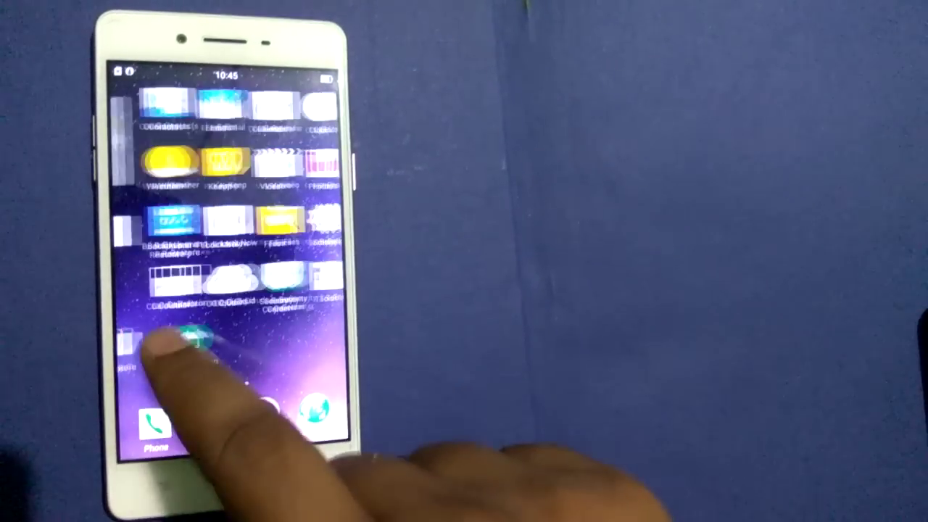
{"action": "left_click_drag", "start_coordinate": [290, 363], "coordinate": [145, 377]}
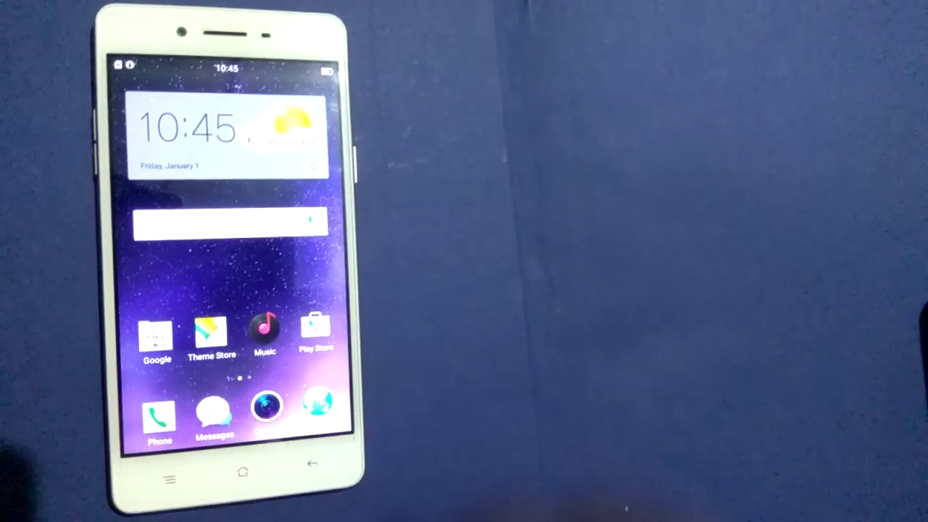